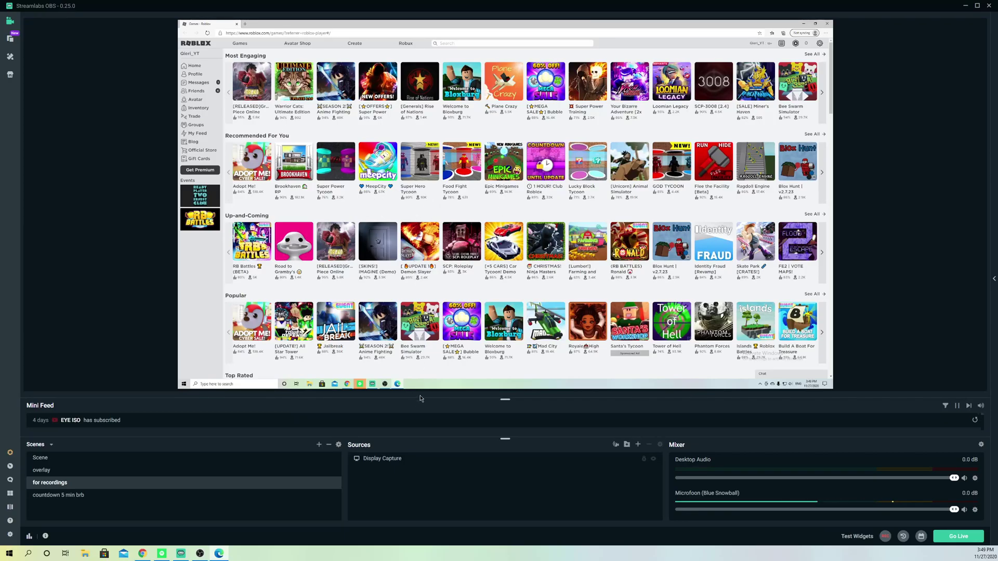
Add a Display Capture source, reusing the existing Display Capture in the recordings scene.
left_click(638, 446)
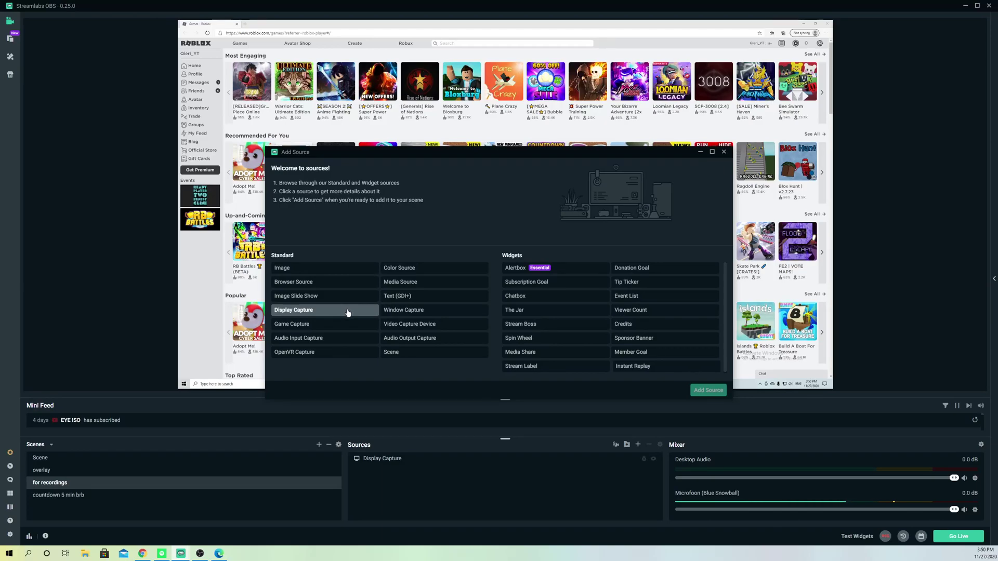
left_click(449, 327)
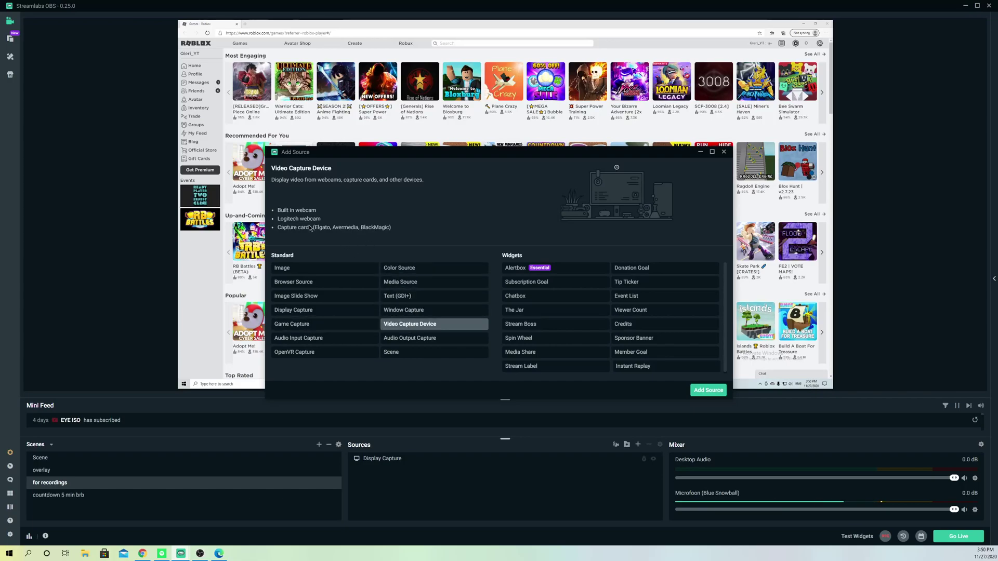
left_click(311, 312)
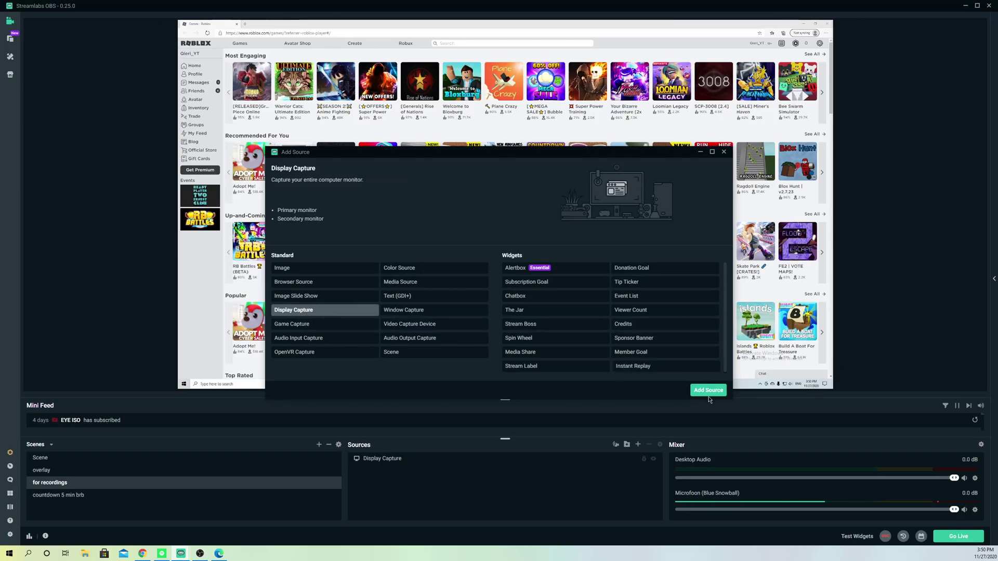
left_click(707, 390)
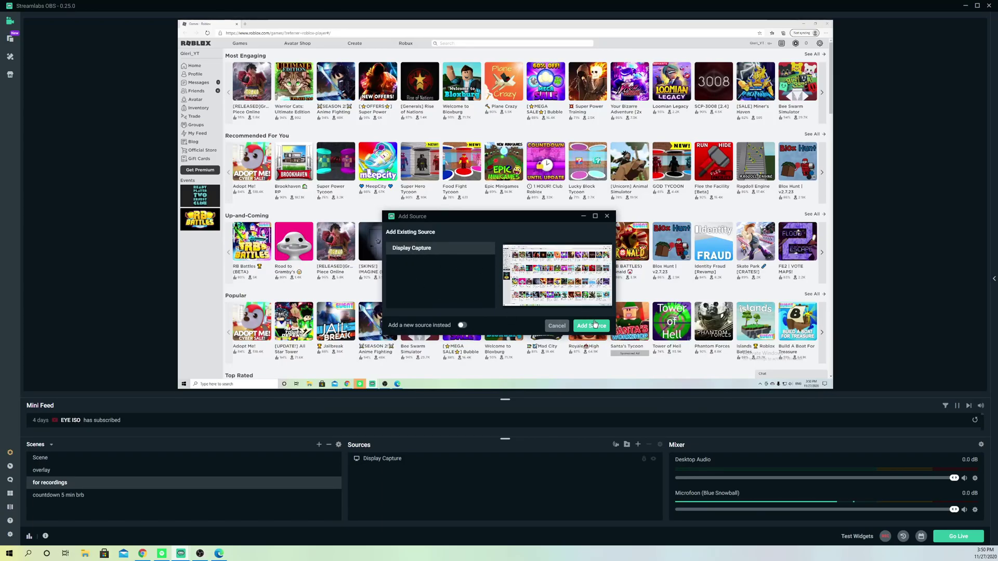
left_click(595, 328)
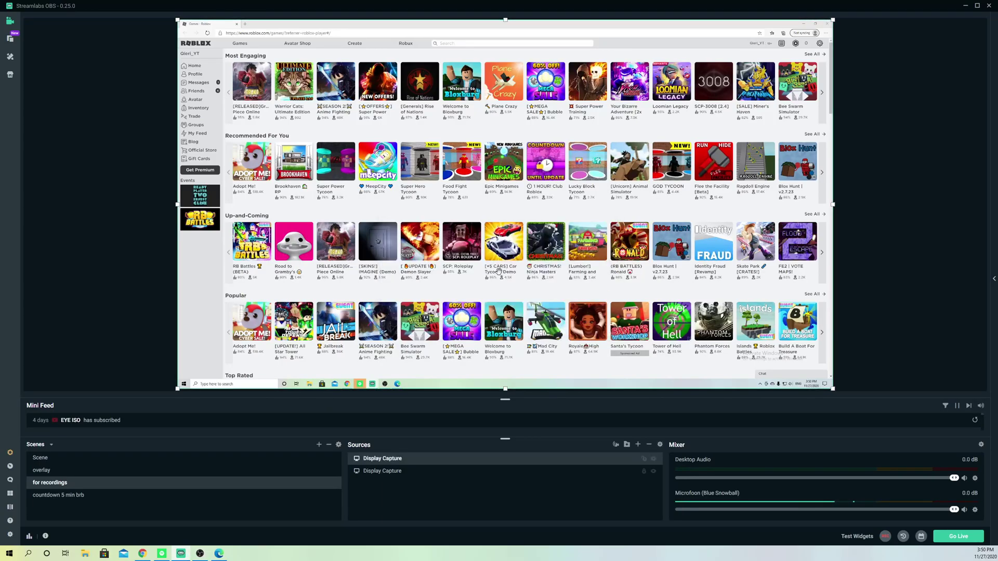
Review the new source's capture settings and available displays without changing anything.
double_click(400, 460)
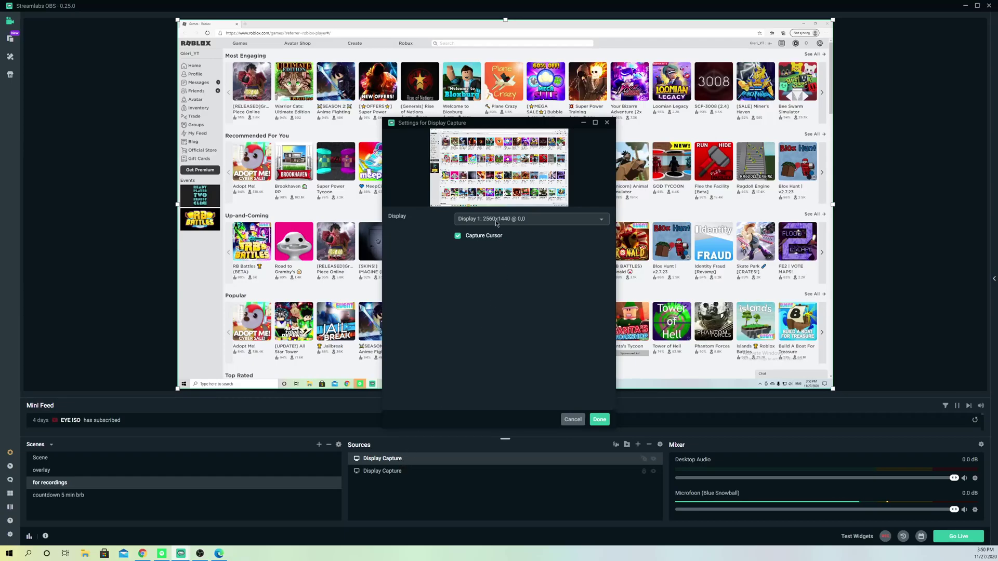
left_click(530, 222)
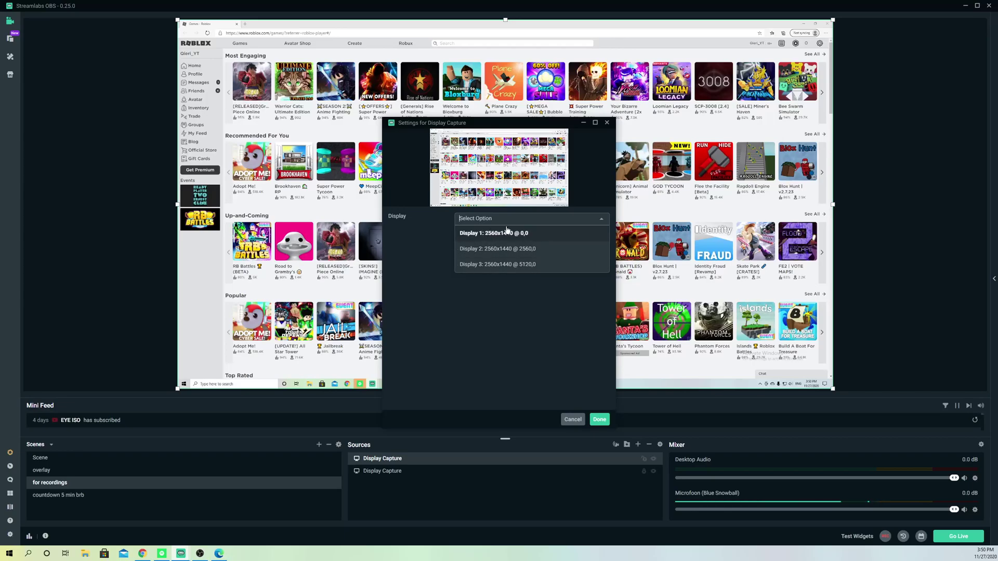
left_click(607, 123)
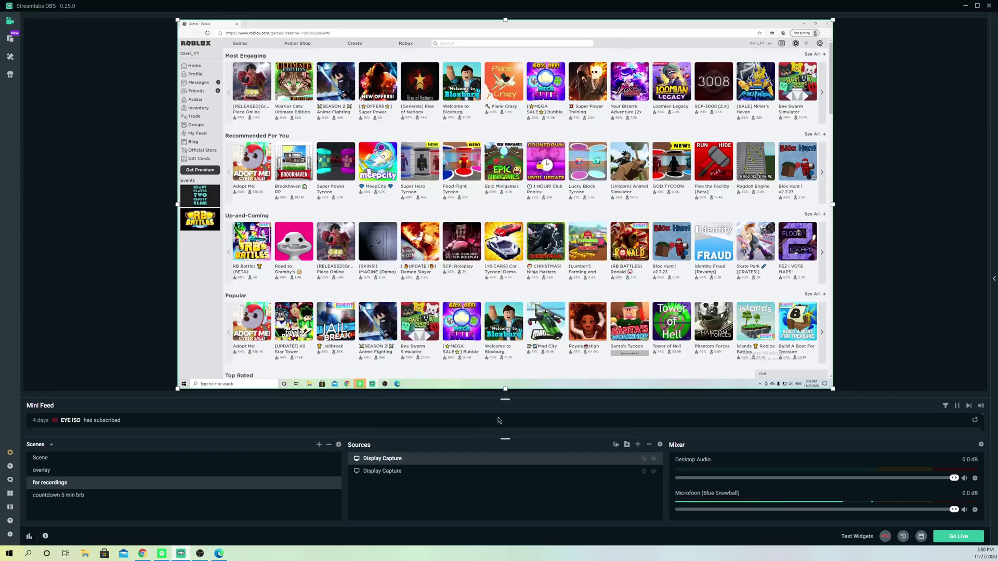
Start renaming the Display Capture source but keep its name unchanged.
right_click(484, 464)
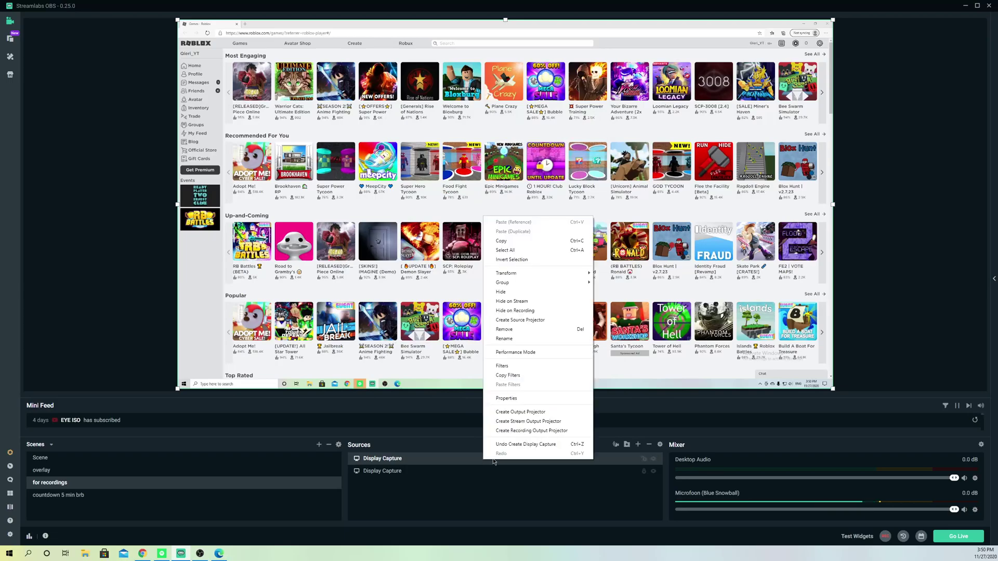
left_click(510, 339)
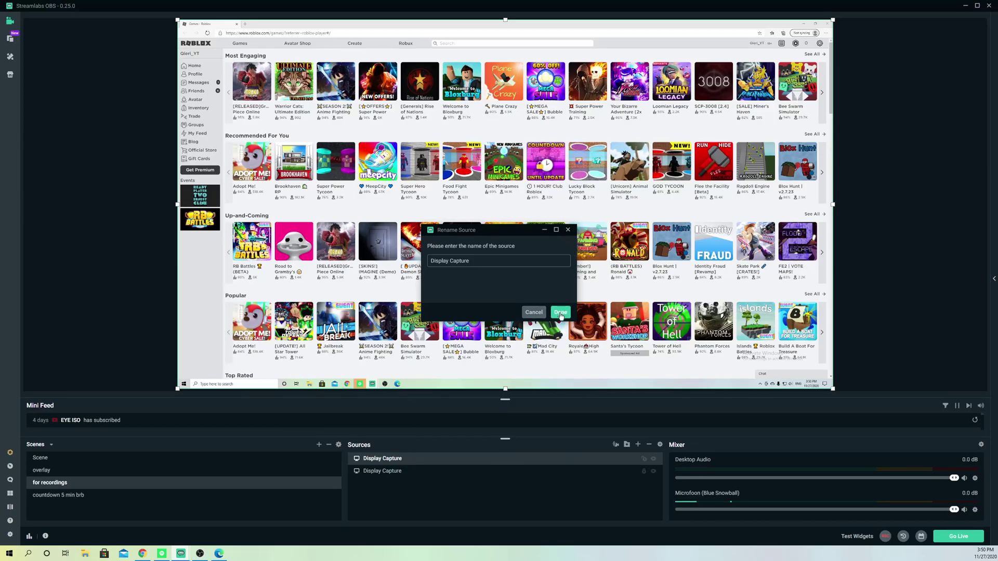
left_click(560, 314)
Remove the duplicate Display Capture source and confirm, leaving a single one.
right_click(411, 462)
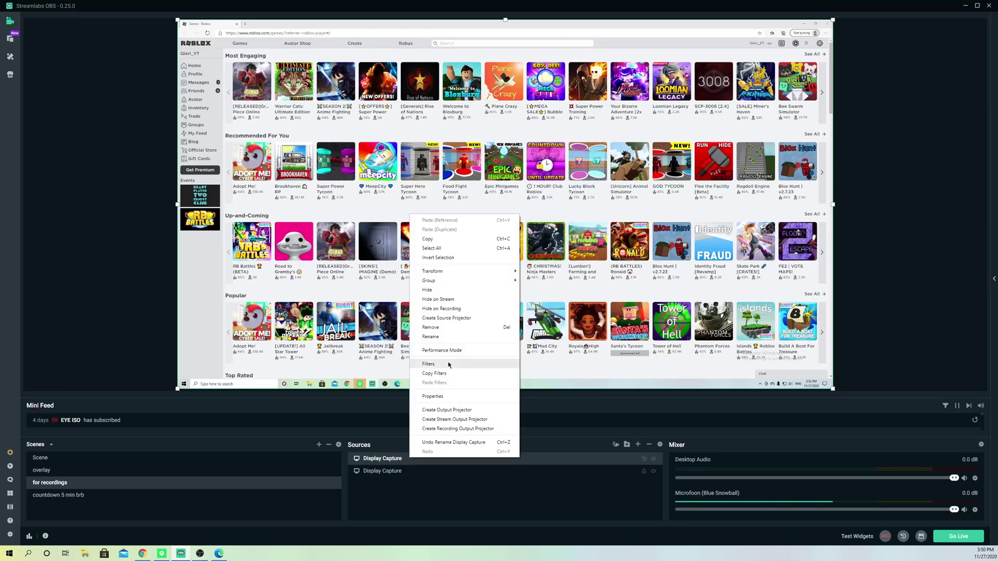
left_click(437, 328)
left_click(510, 272)
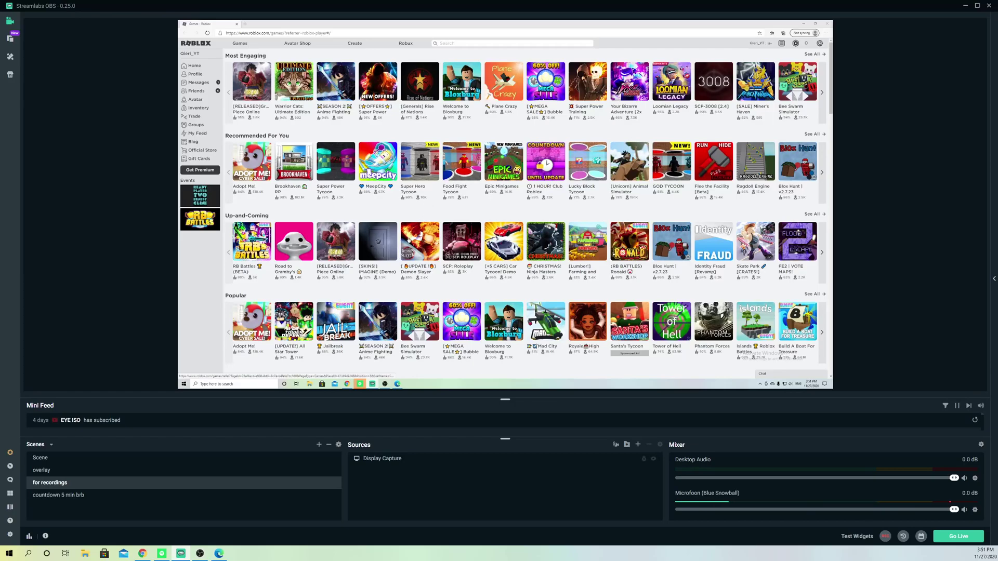
Play Adopt Me from its Roblox page and allow the browser to launch Roblox.
left_click(252, 322)
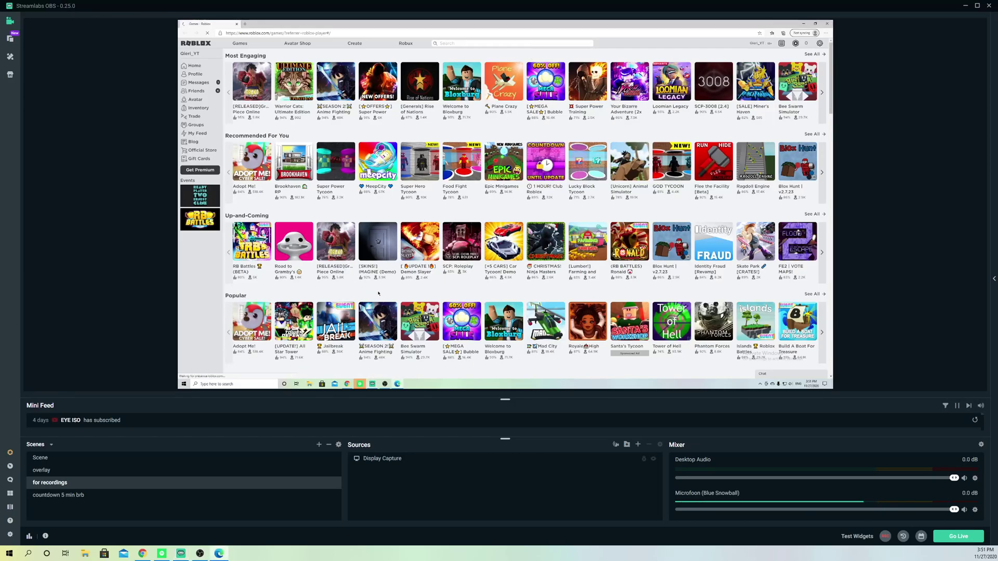
left_click(568, 150)
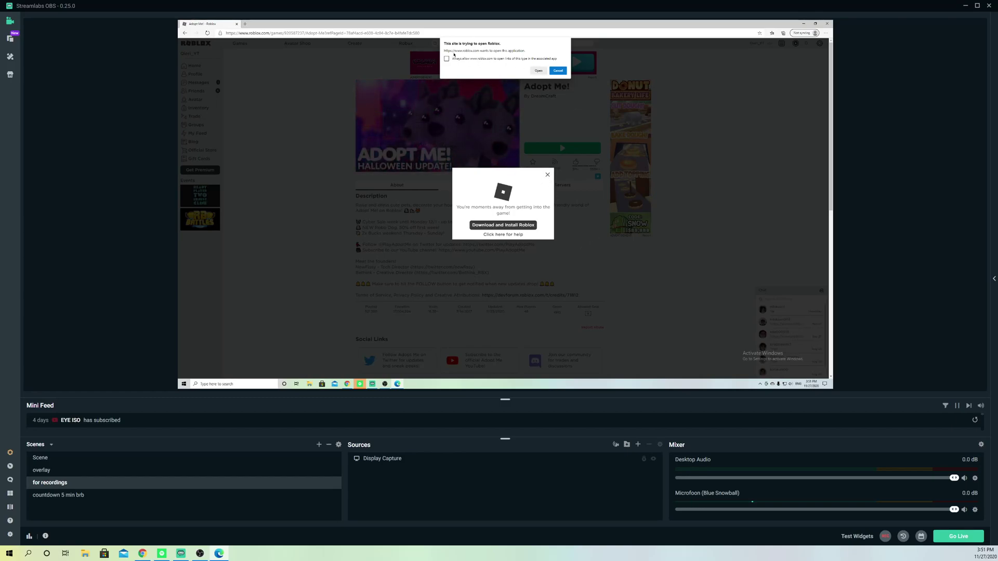
left_click(539, 71)
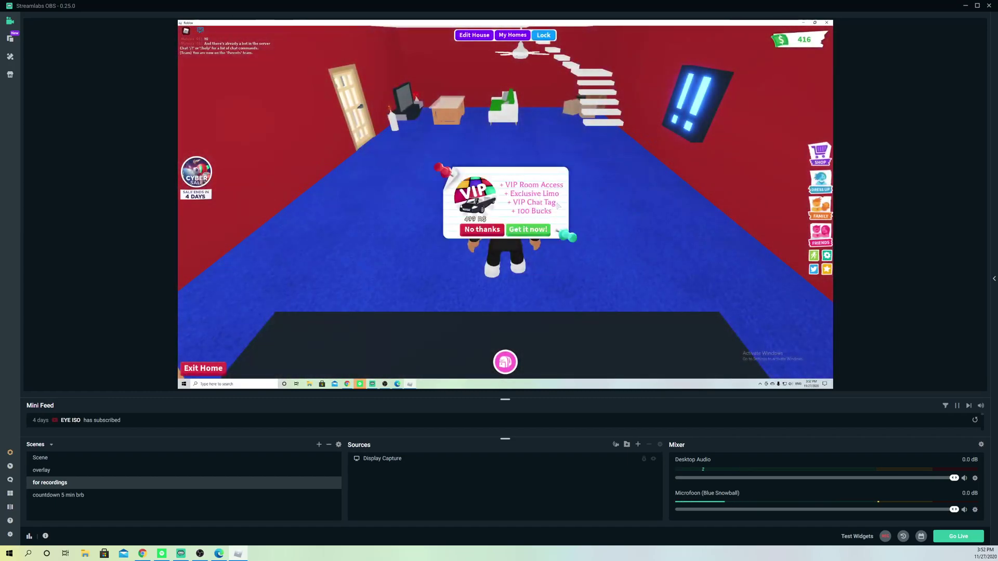
Decline the VIP offer, claim today's daily reward and close the popup.
left_click(487, 233)
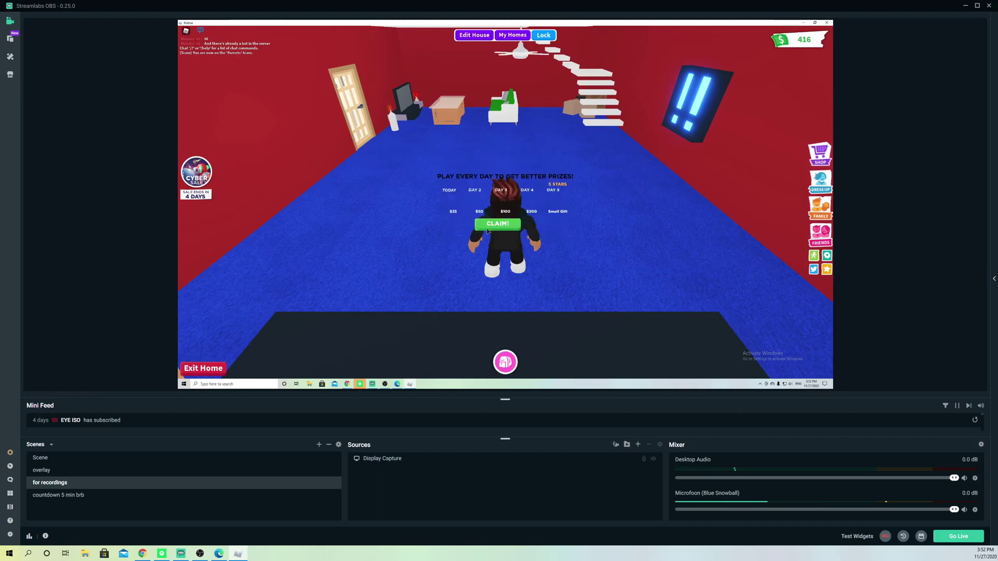
left_click(496, 225)
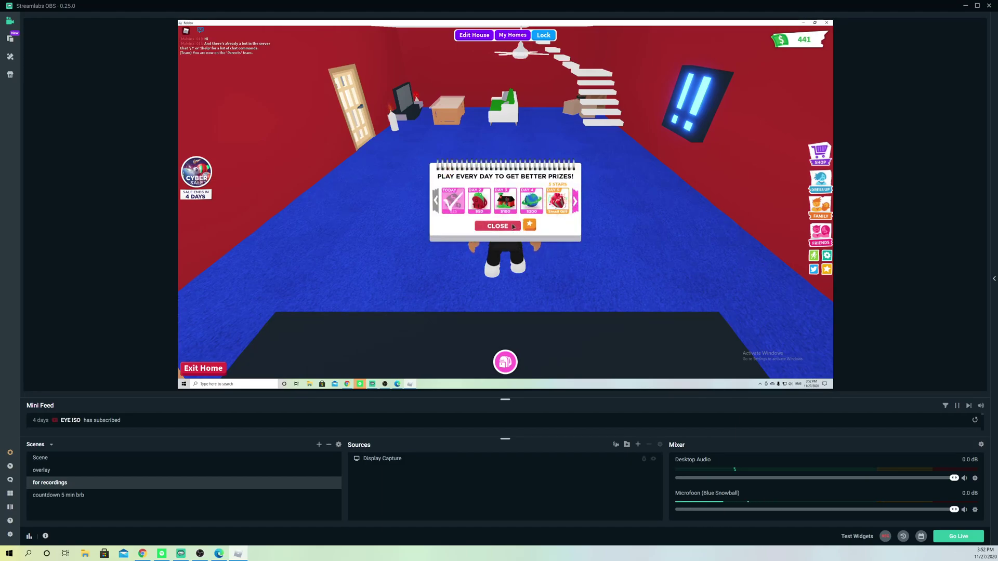
left_click(497, 224)
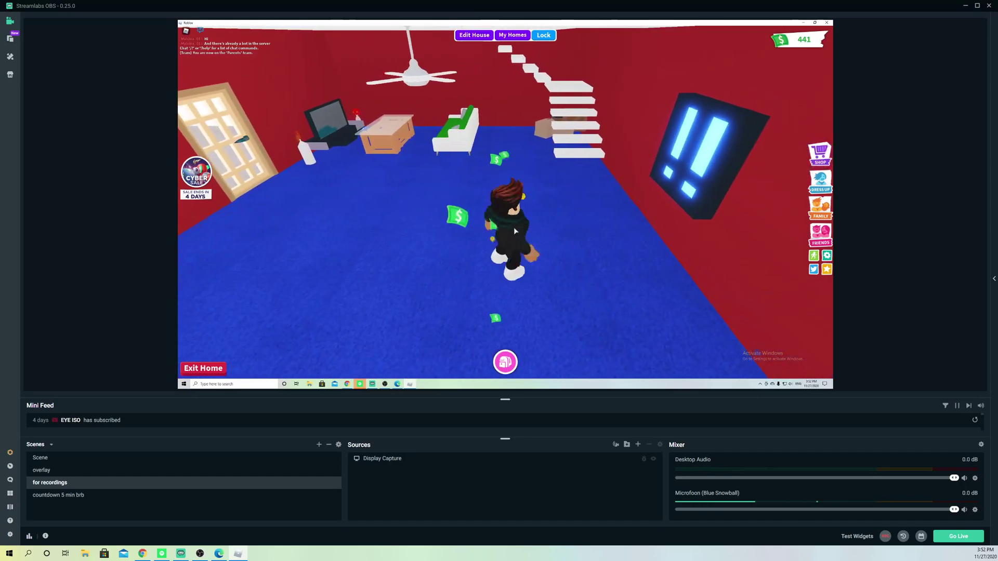
Walk the character around the room and up the stairs, rotating the camera.
key("w")
key("w")
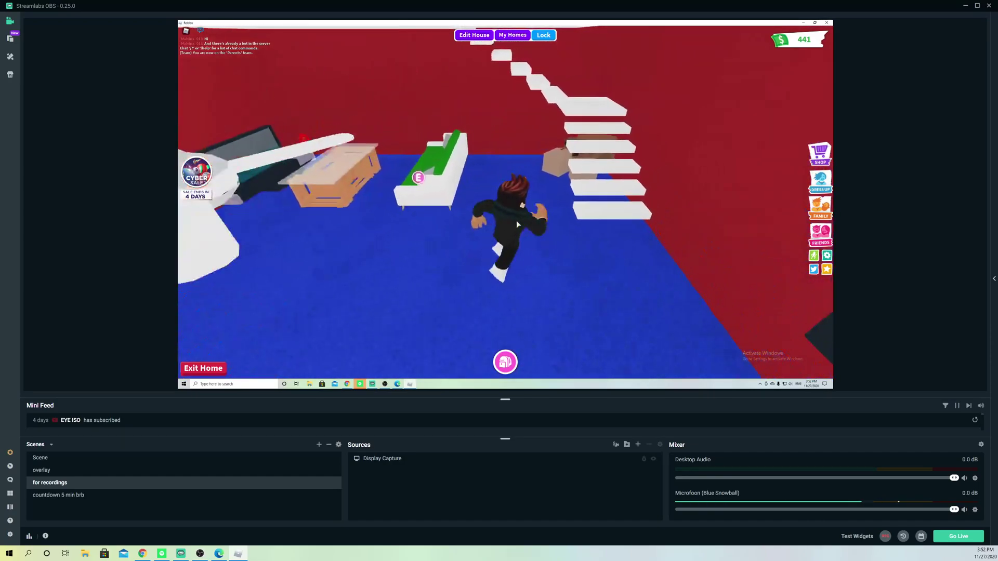
key("w")
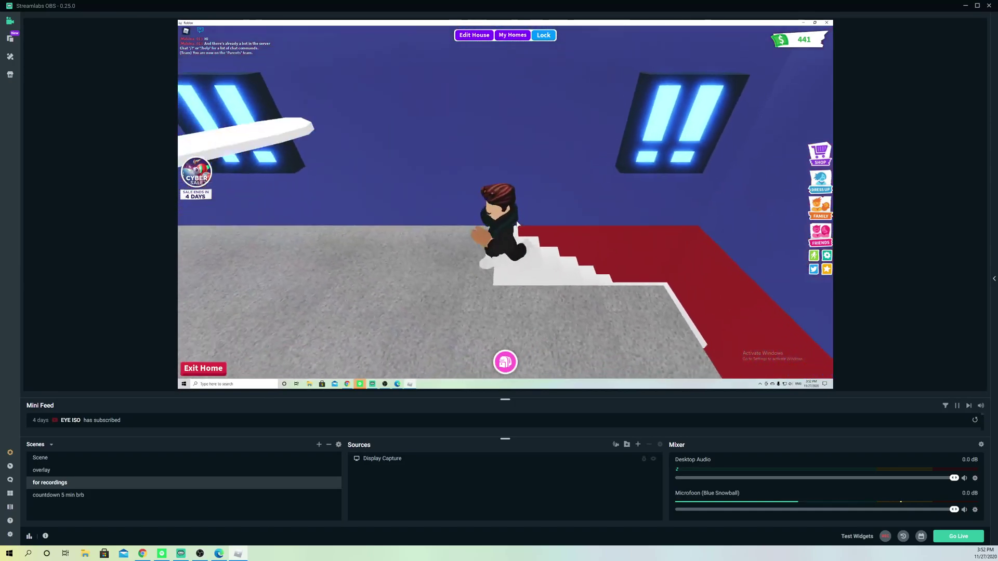
key("w")
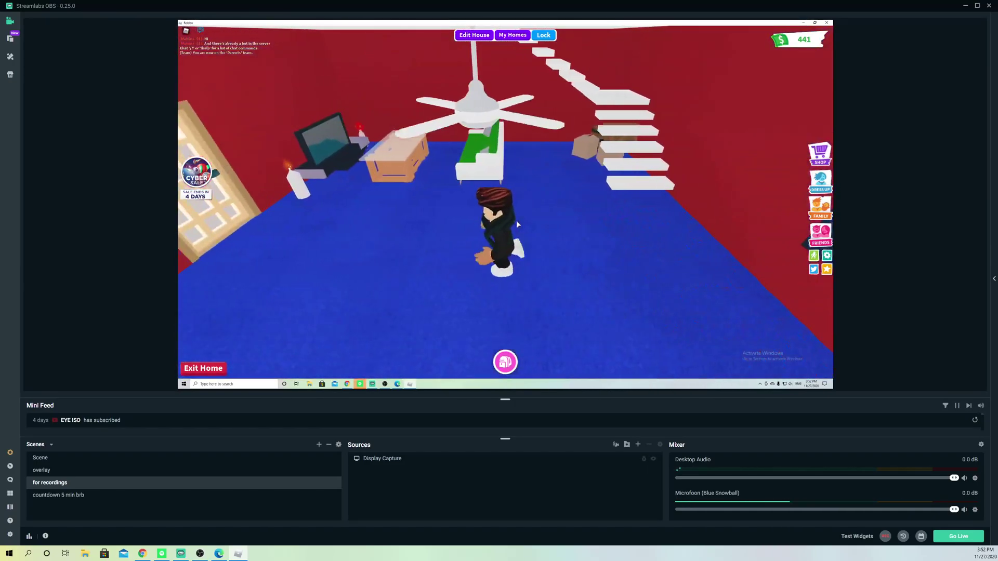
left_click_drag(516, 220, 419, 220)
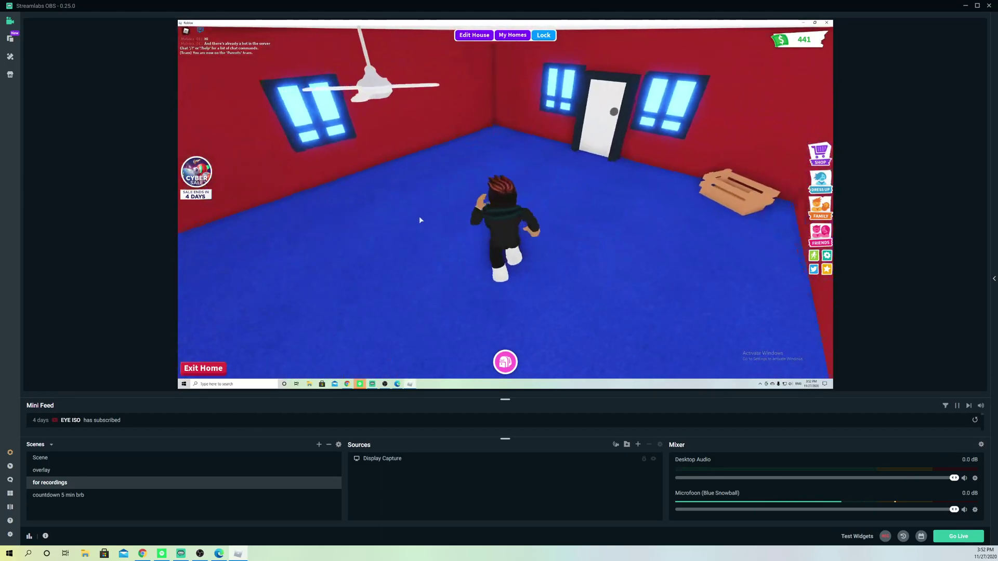
key("w")
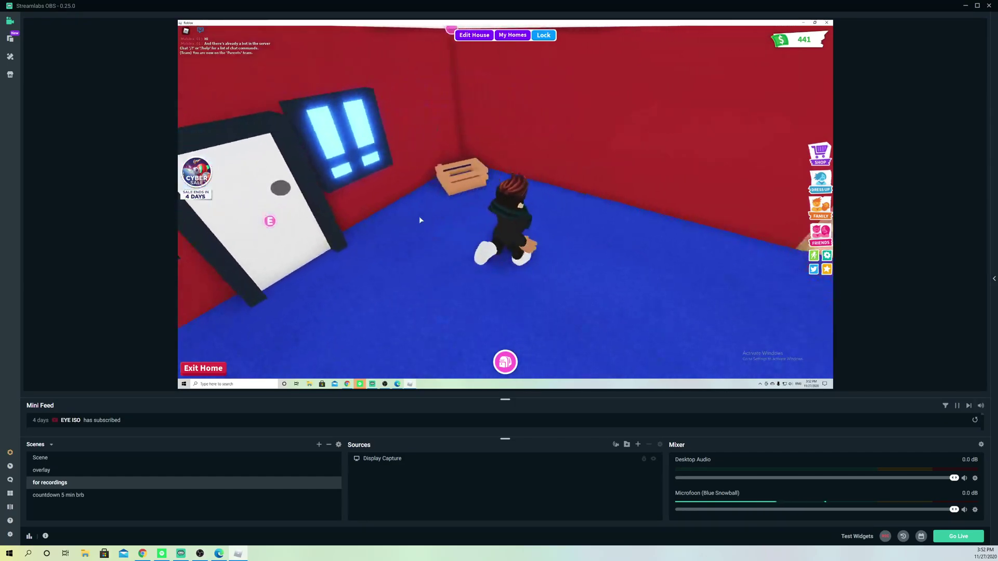
key("w")
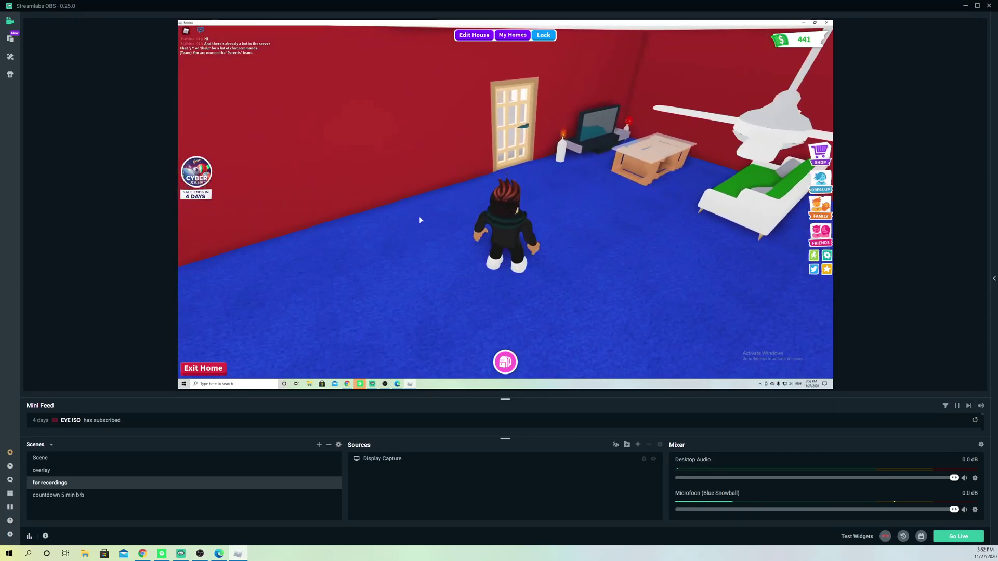
key("s")
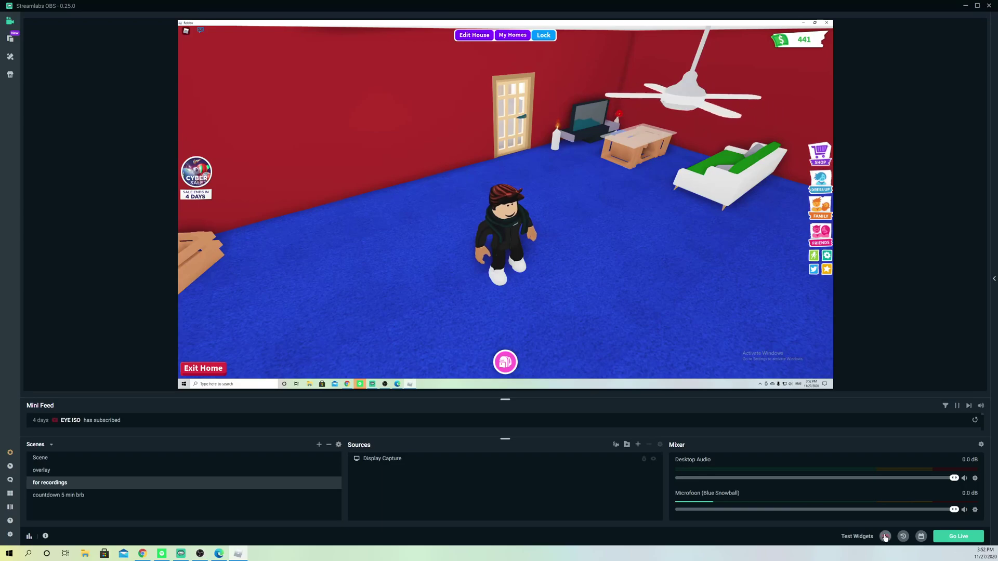
Record a short clip of the Adopt Me gameplay with REC, then stop it.
left_click(885, 536)
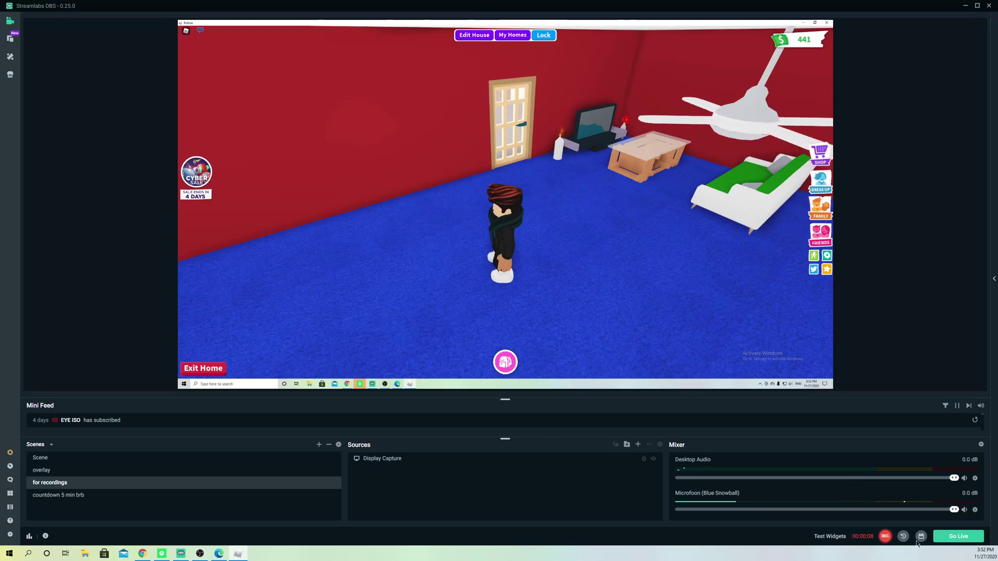
left_click(883, 537)
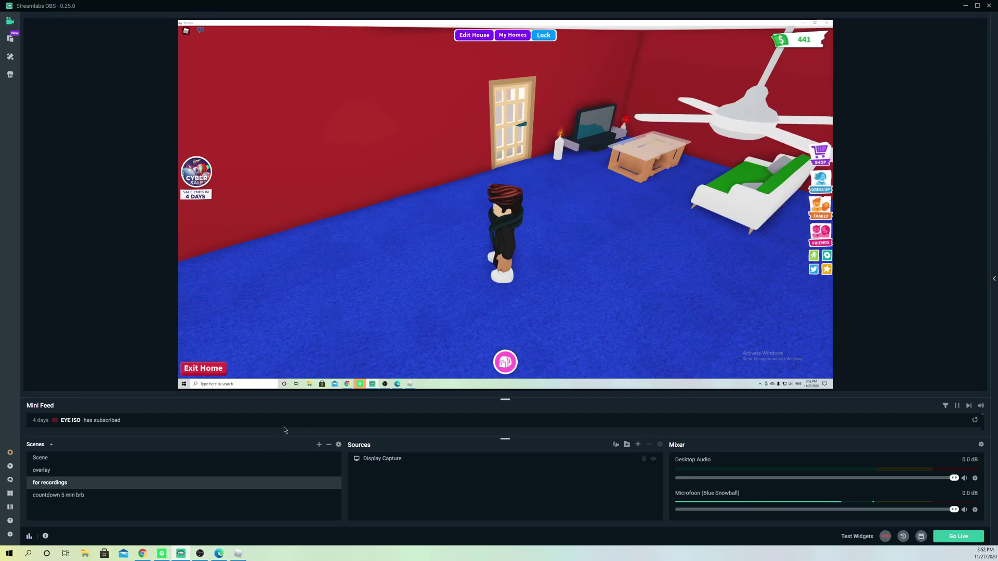
left_click(308, 384)
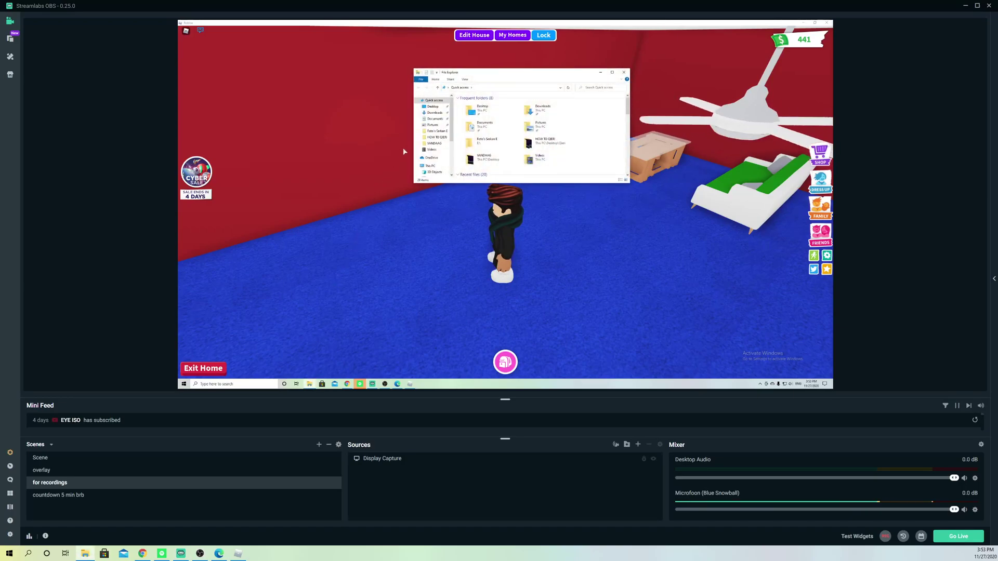
left_click(433, 149)
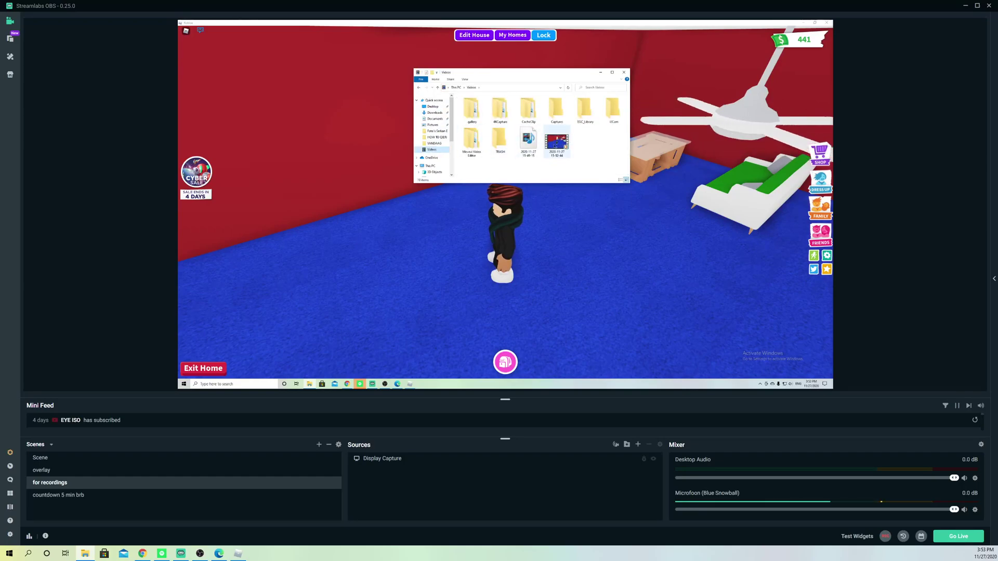
left_click(558, 145)
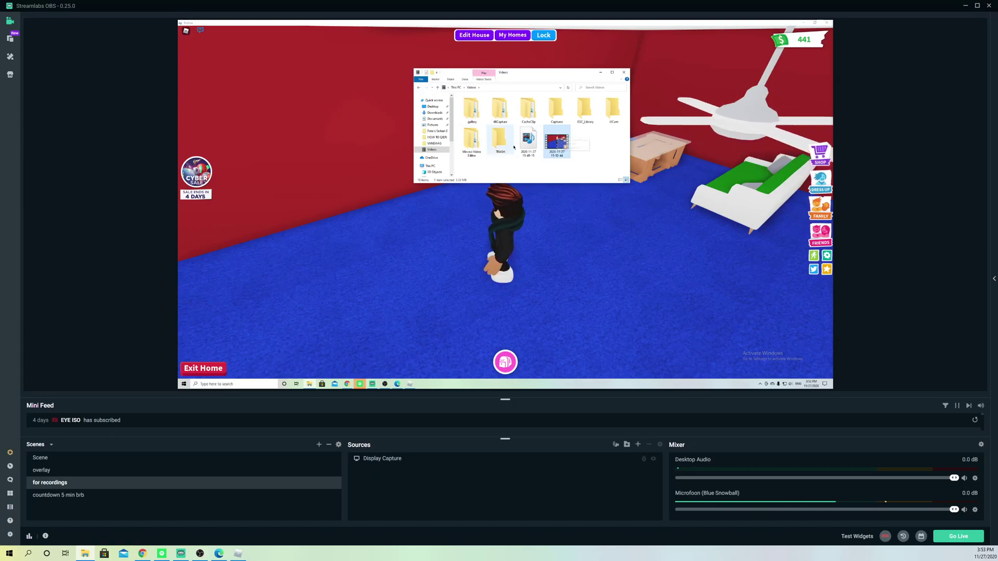
double_click(558, 145)
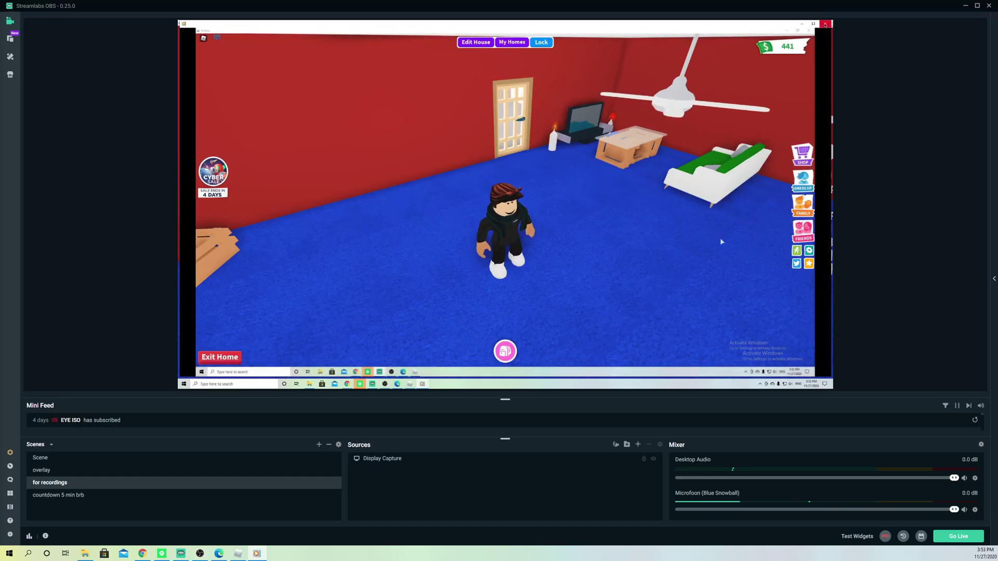
key("alt+F4")
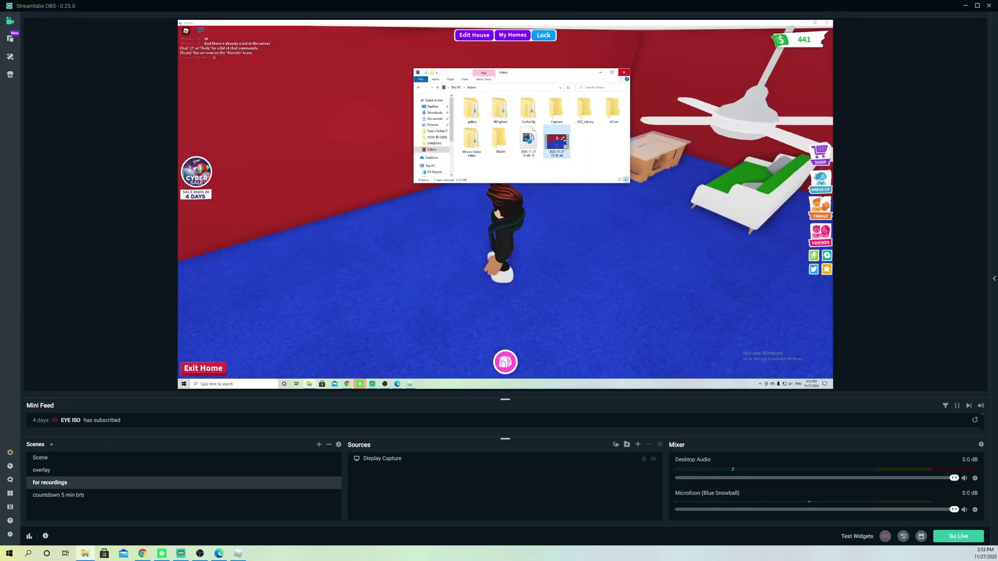
key("alt+F4")
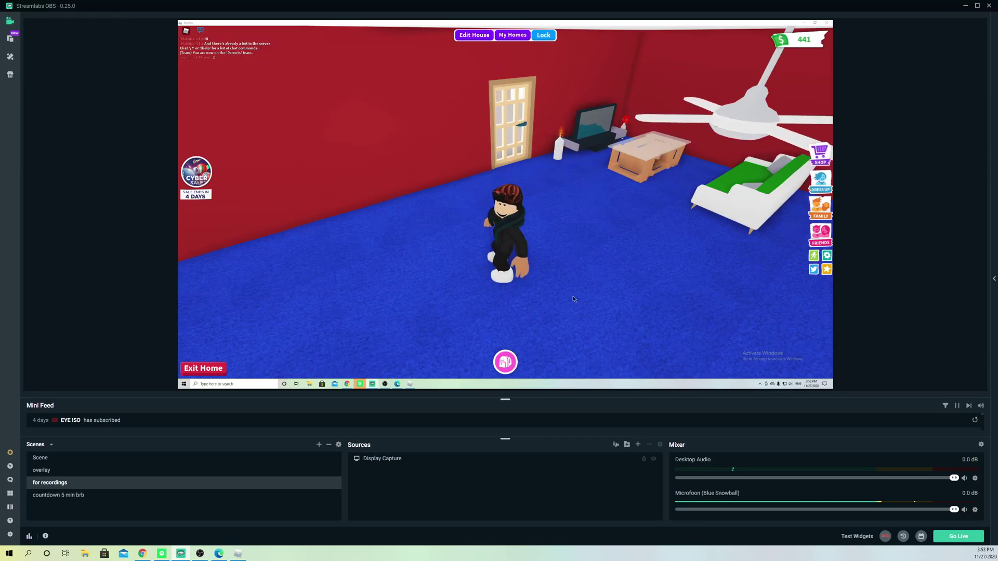